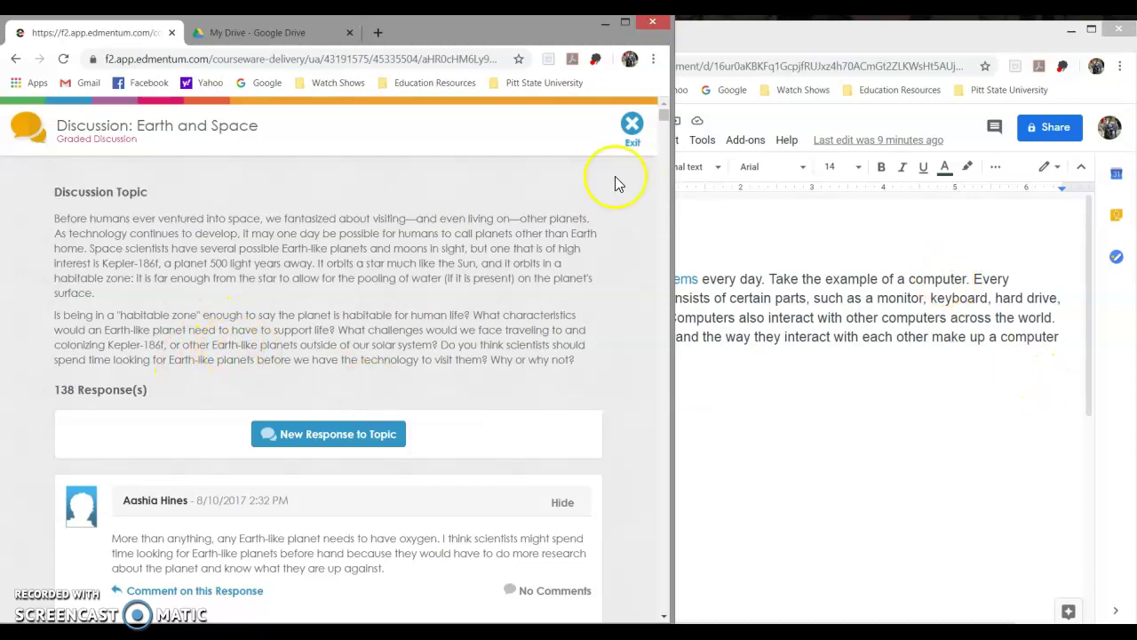
Exit the Earth and Space discussion and open the Earth and Space Systems tutorial from Unit 1 of the learning path
click(631, 128)
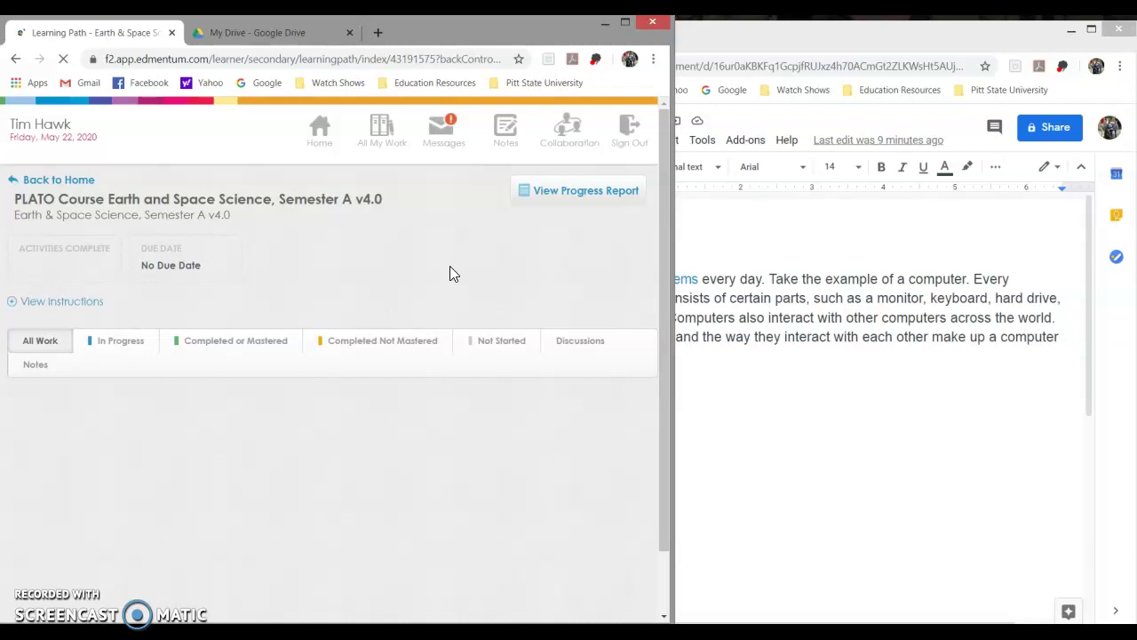
scroll(450, 273, down, 2)
scroll(451, 274, down, 4)
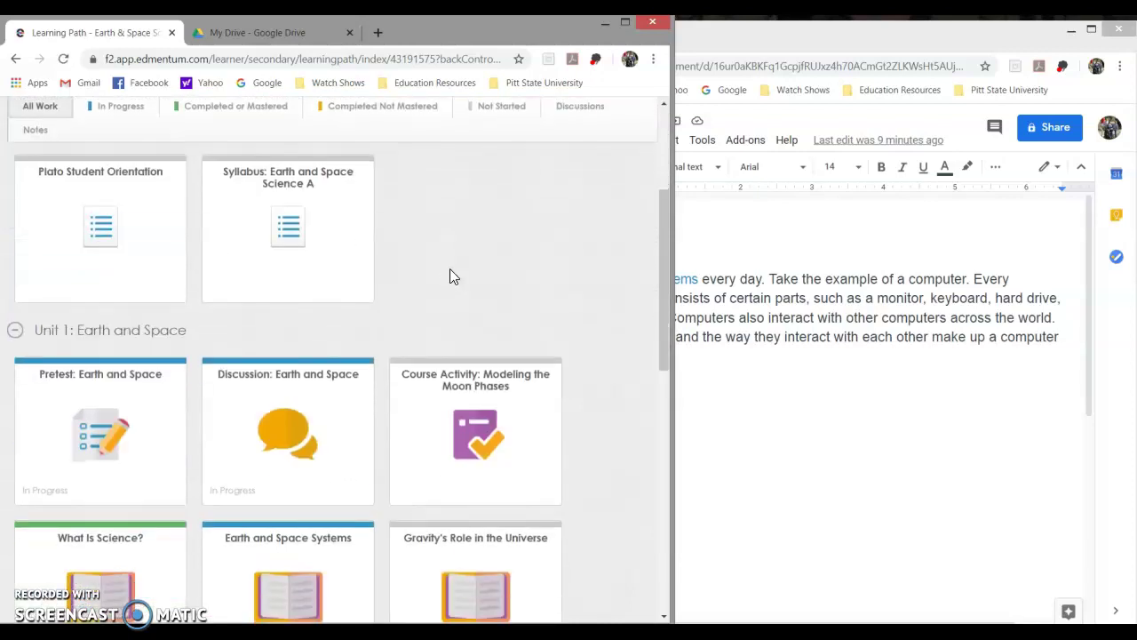
click(473, 276)
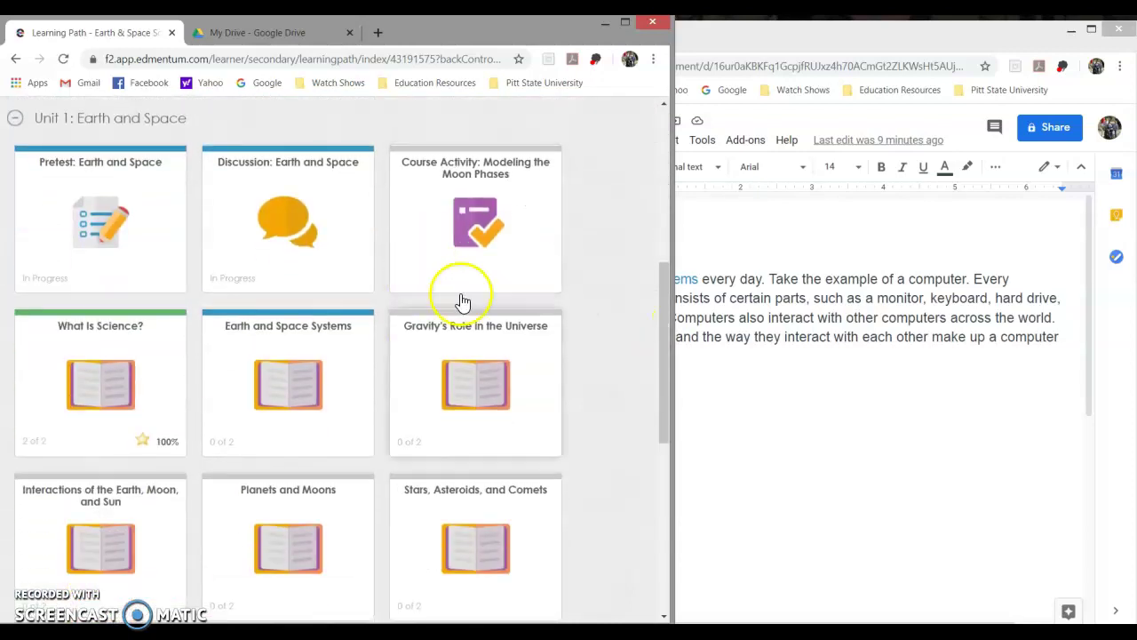
click(372, 394)
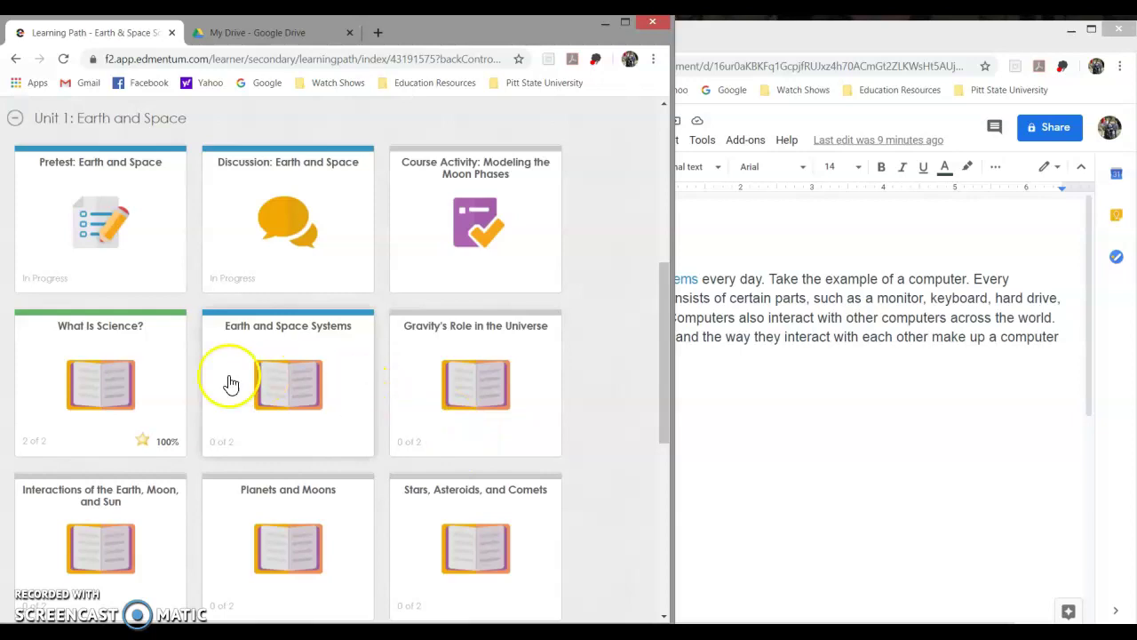
click(307, 400)
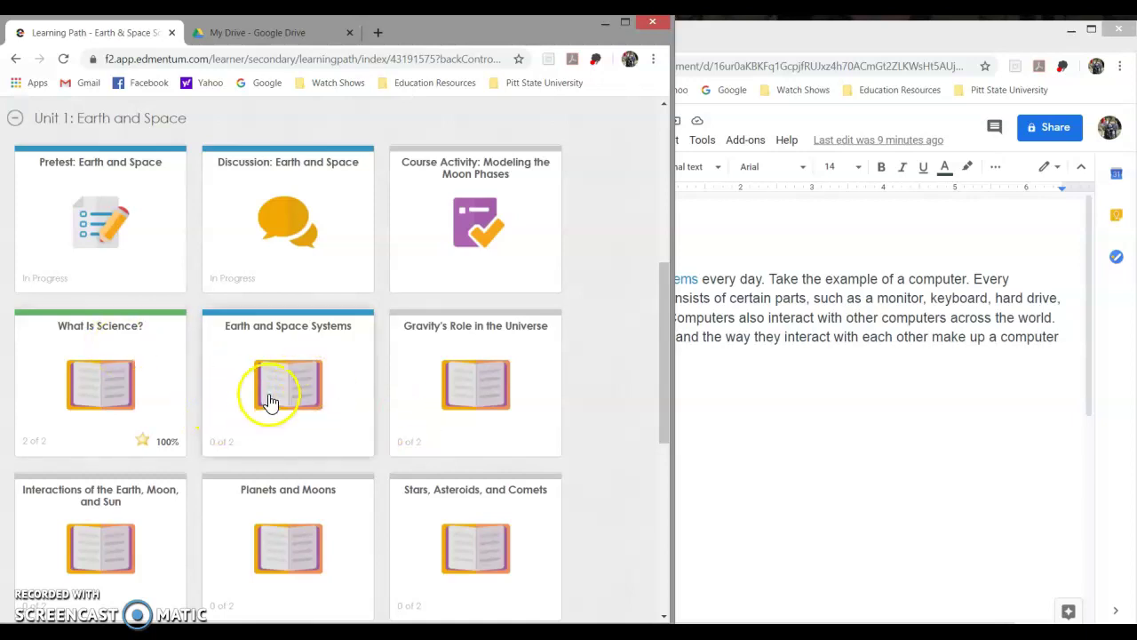
click(271, 395)
click(294, 393)
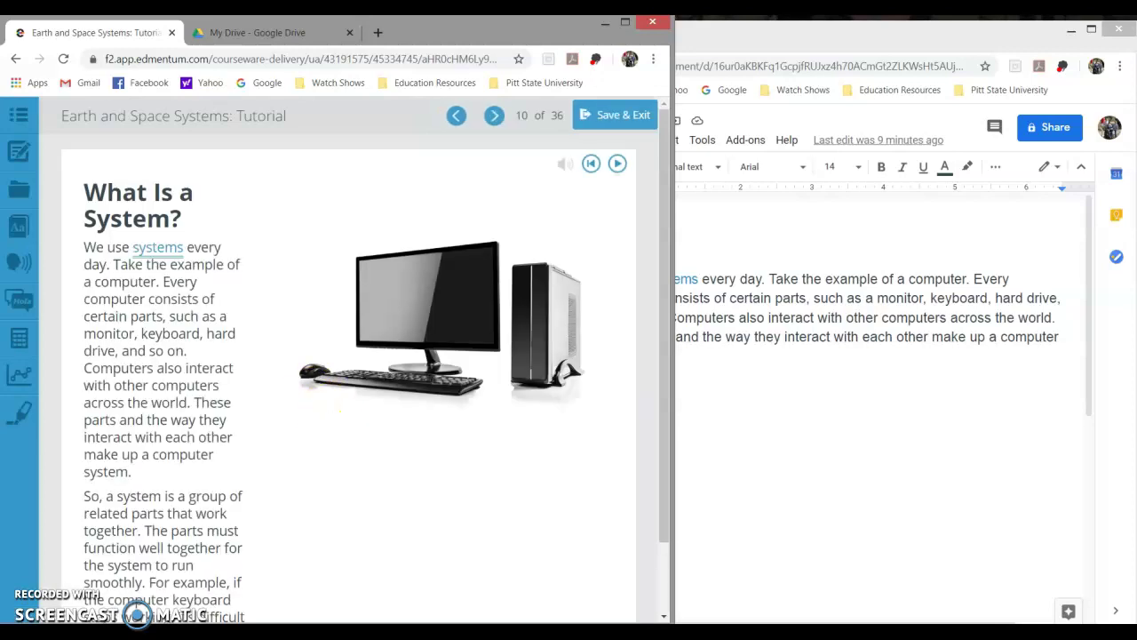
Open the Earth and Space Systems guided notes from the lesson resources, move them to the Google Docs window, and close the resources
click(18, 187)
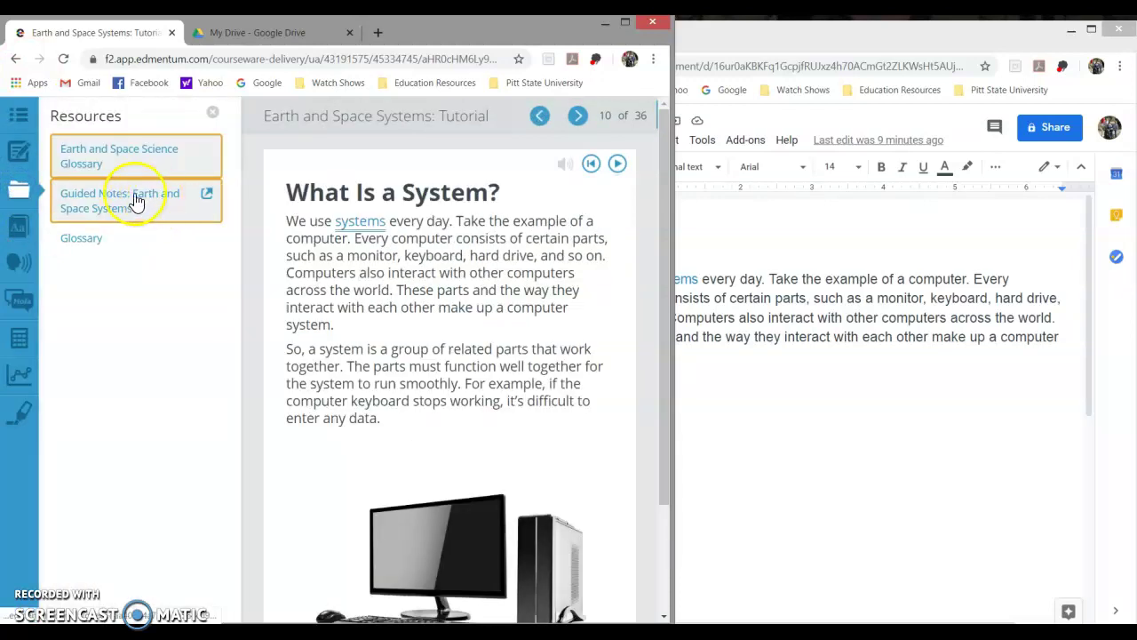
click(19, 192)
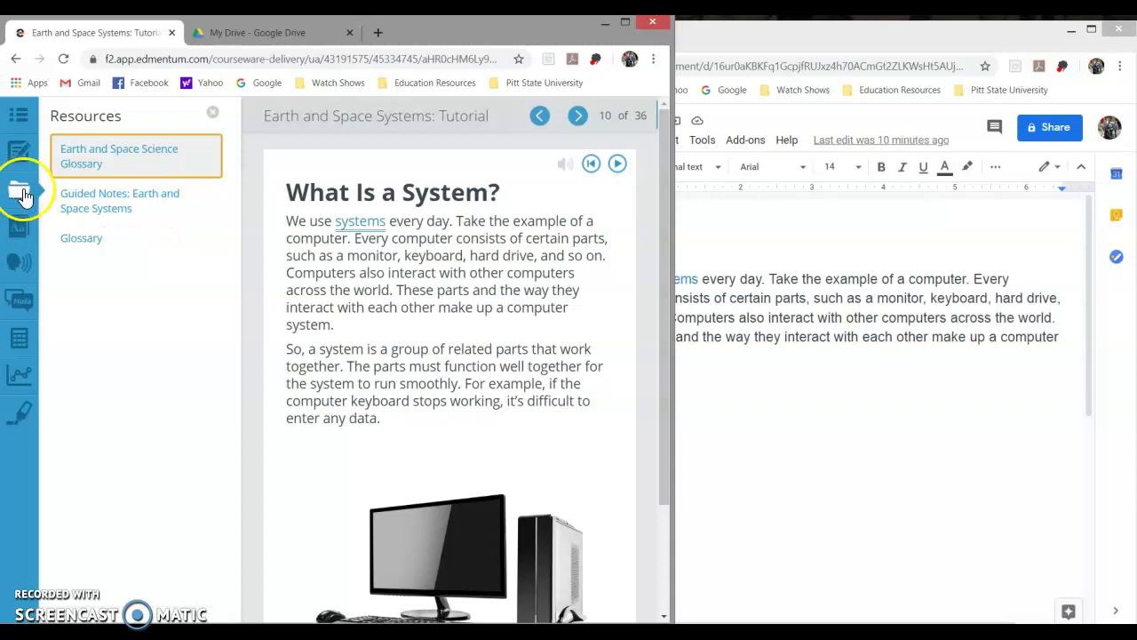
click(156, 212)
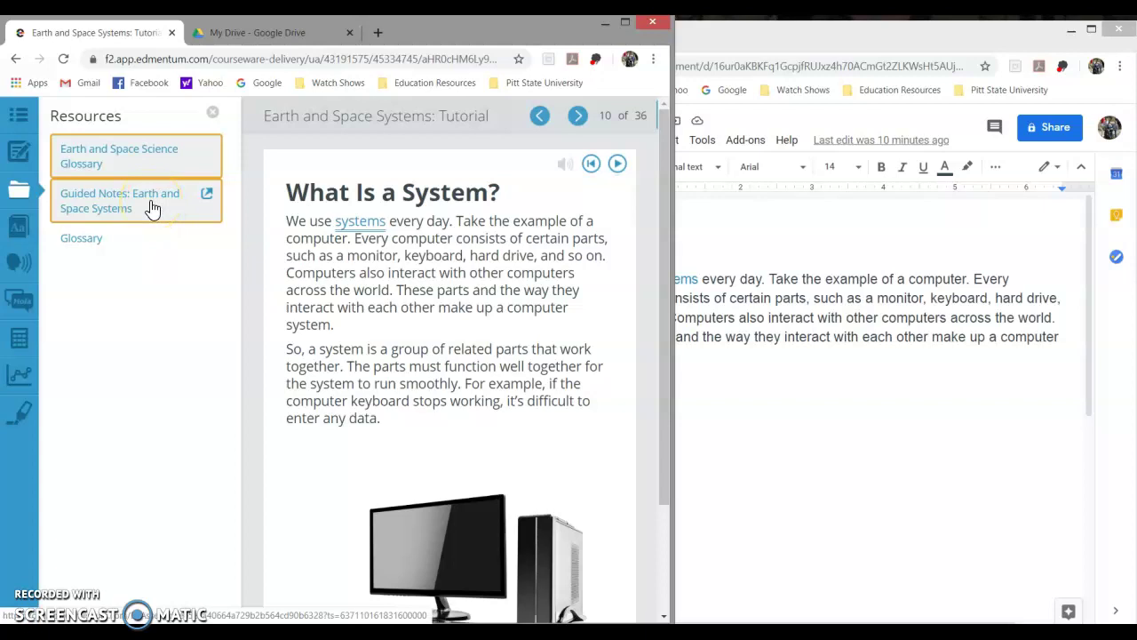
click(151, 200)
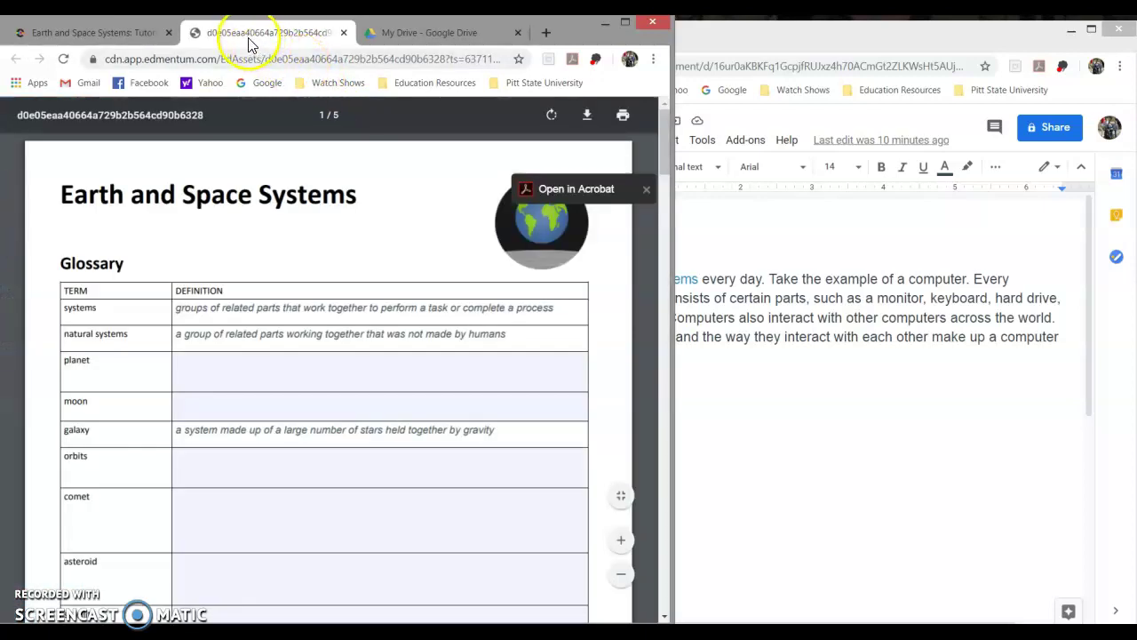
drag(249, 43, 737, 40)
click(230, 335)
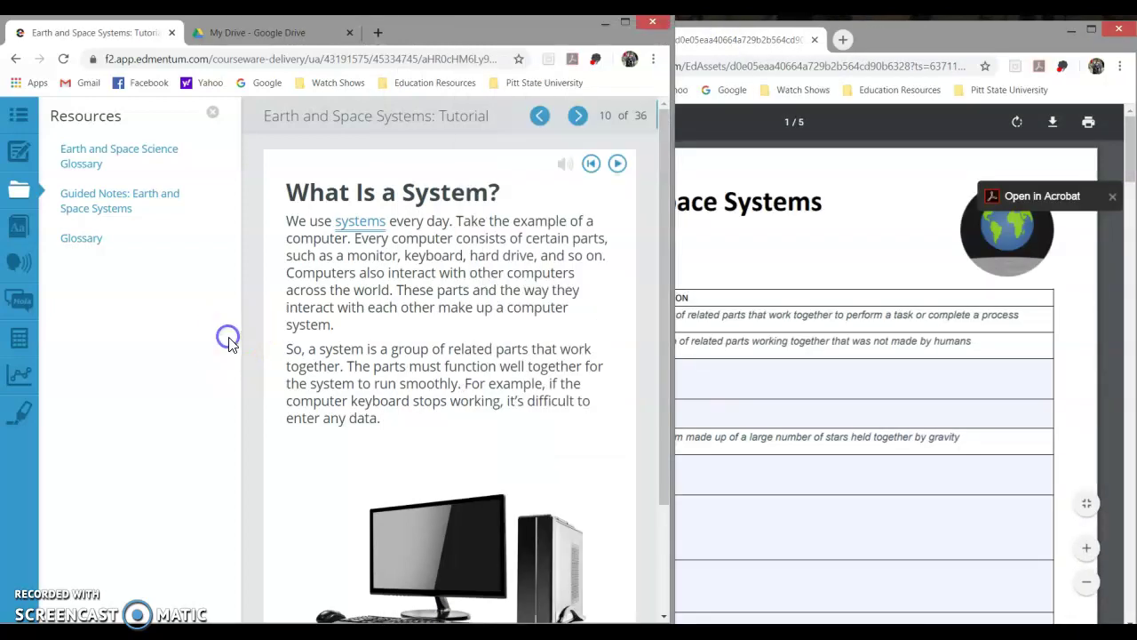
click(20, 191)
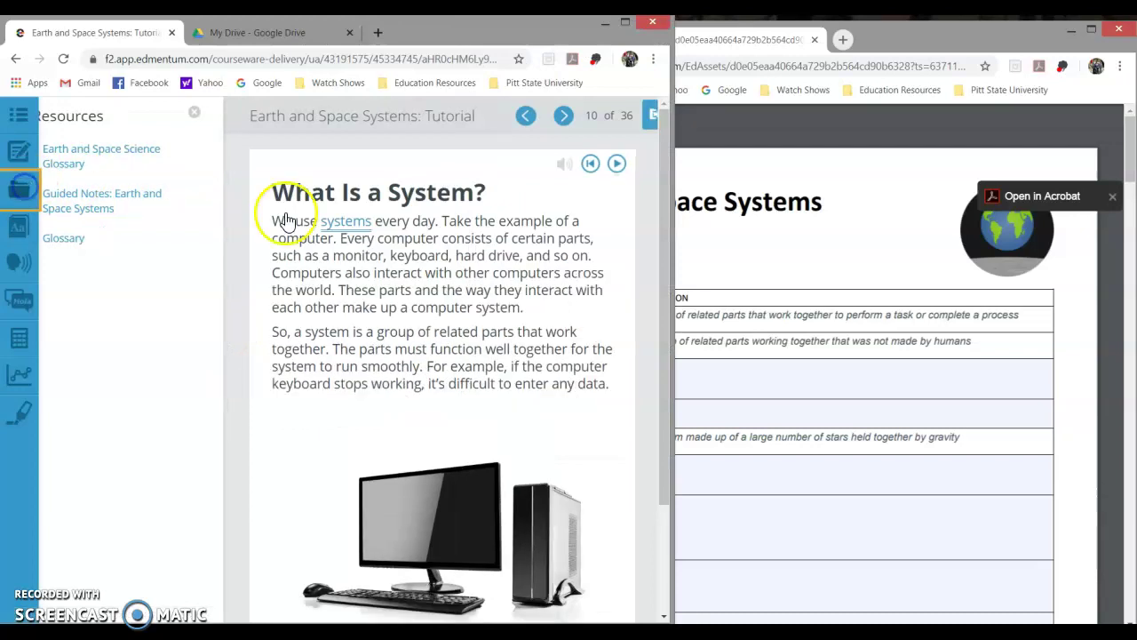
Activate the planet definition field in the guided notes glossary and display the tutorial's definition of "systems"
click(777, 197)
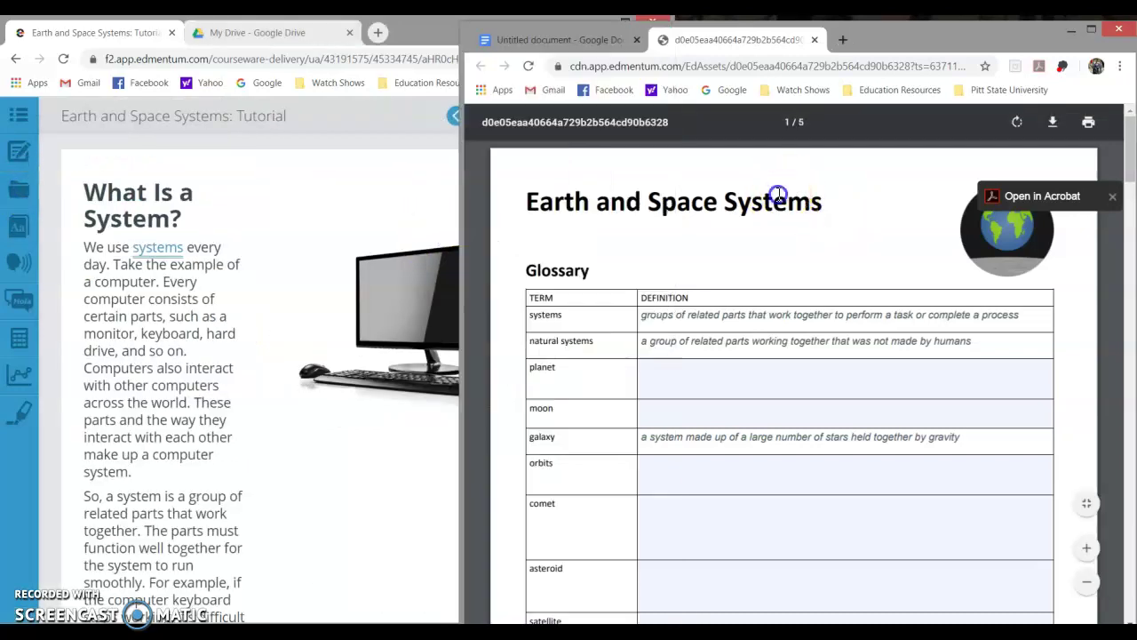
click(781, 378)
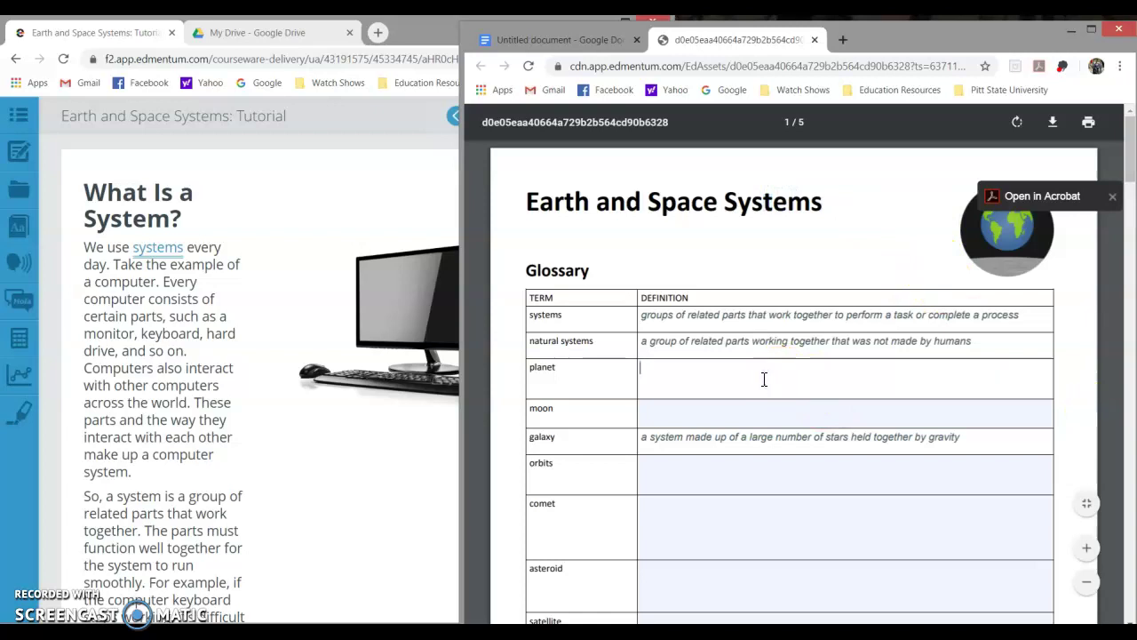
click(761, 374)
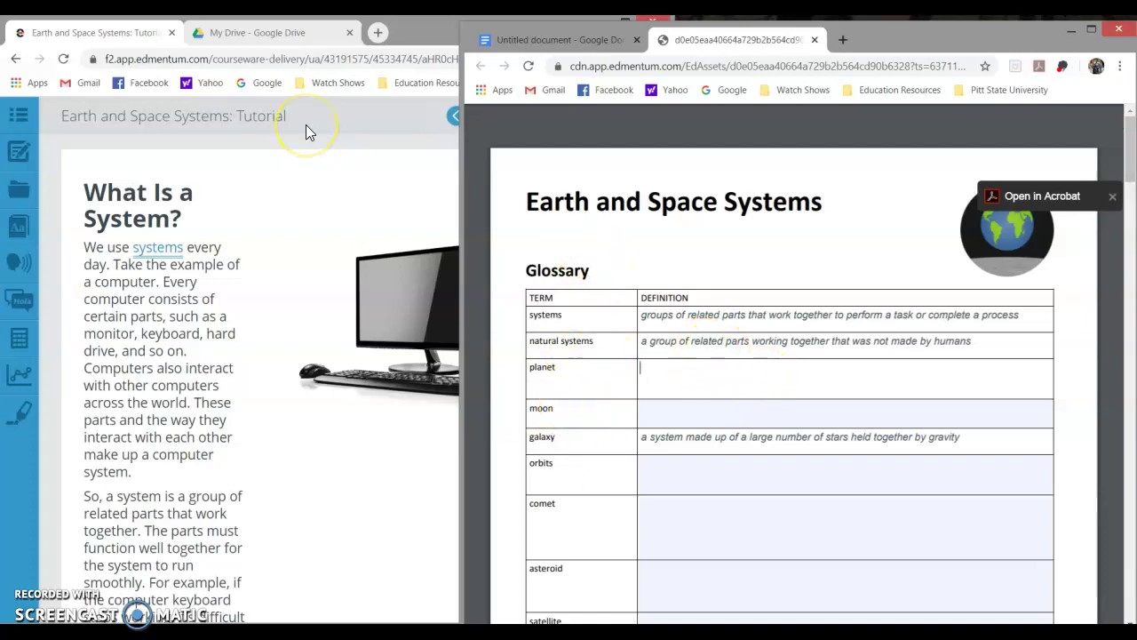
click(203, 291)
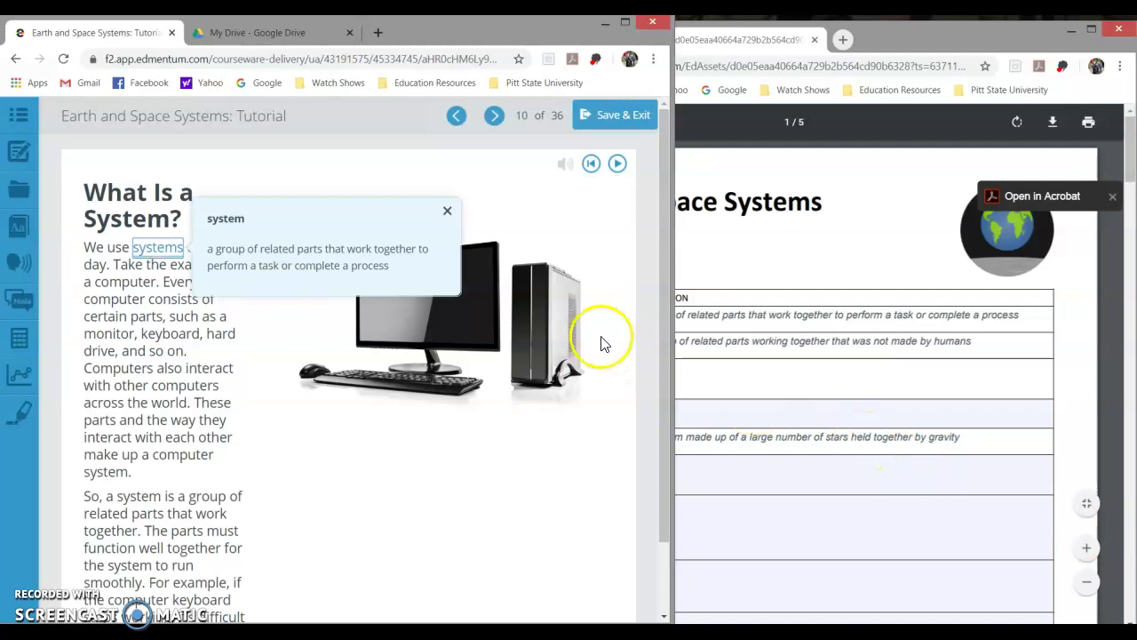
Review the guided notes from the glossary through the Summary section, and close the tutorial's definition pop-up
click(935, 240)
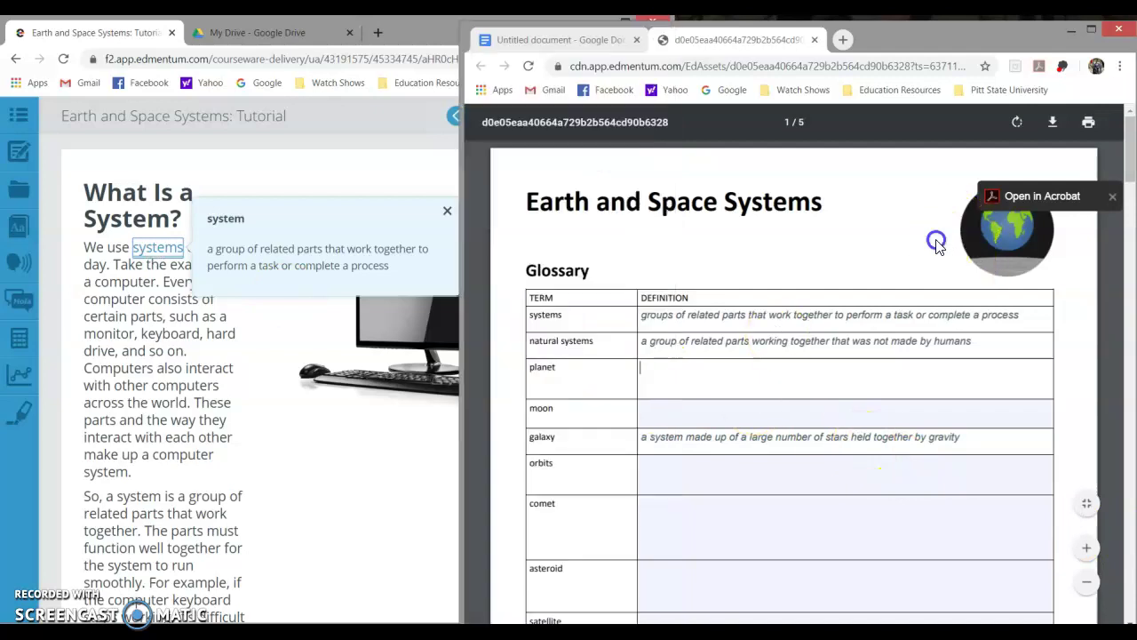
scroll(891, 282, down, 8)
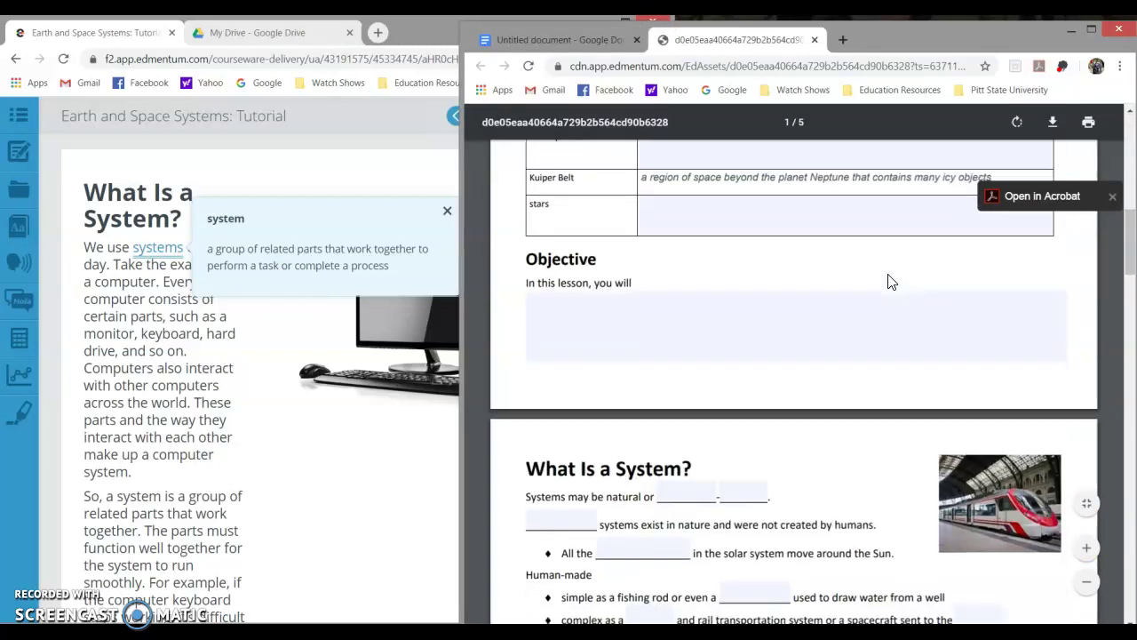
scroll(891, 282, down, 6)
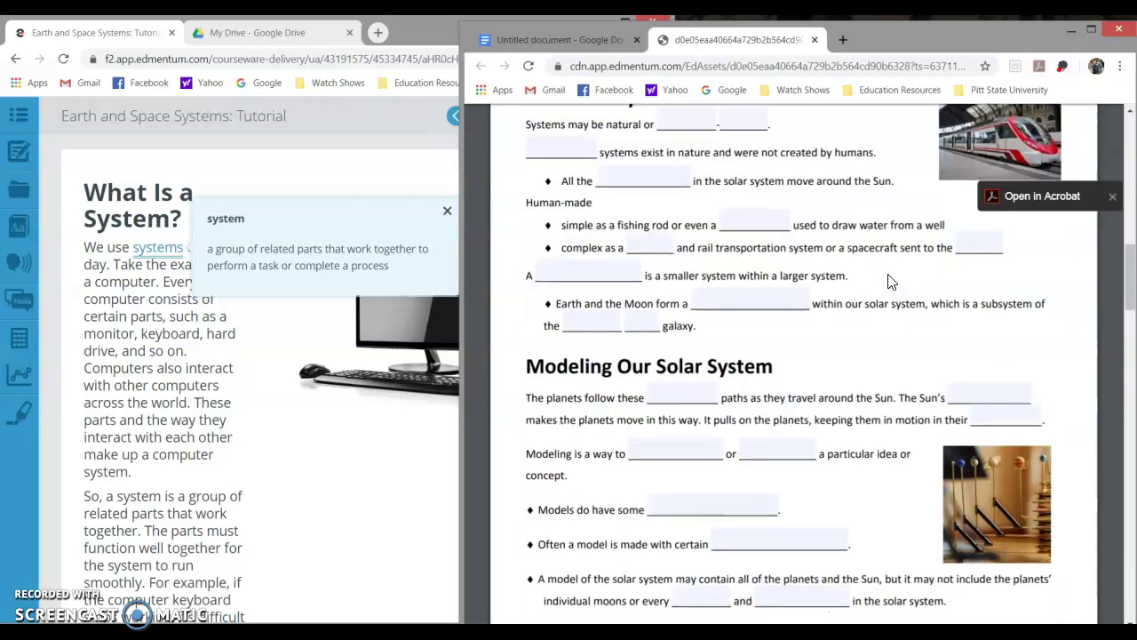
scroll(891, 281, down, 5)
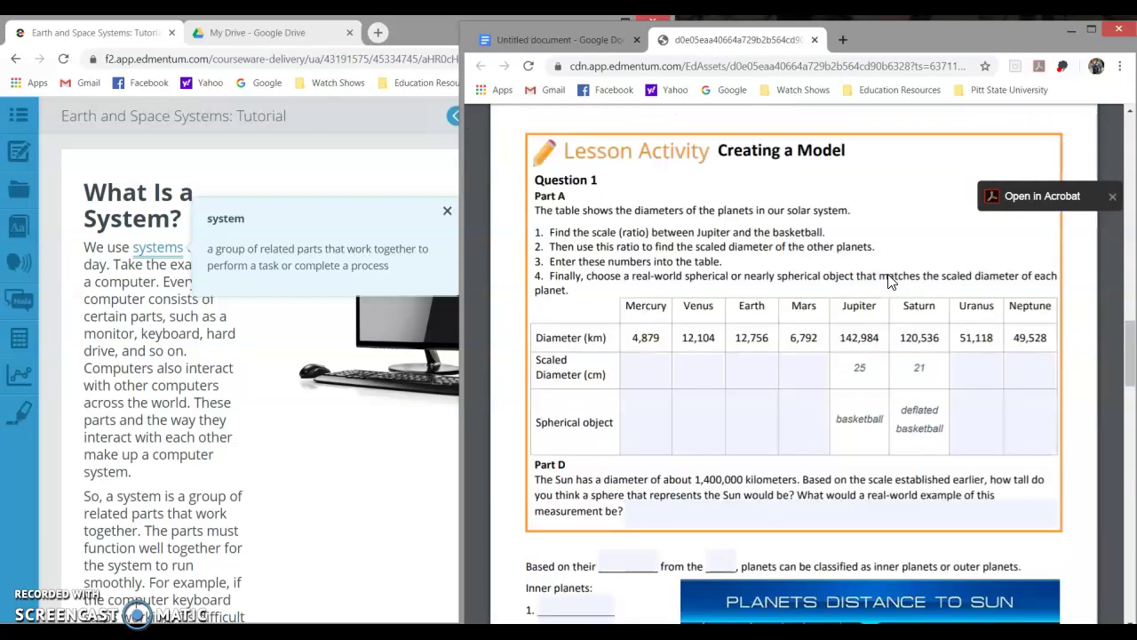
scroll(891, 282, down, 5)
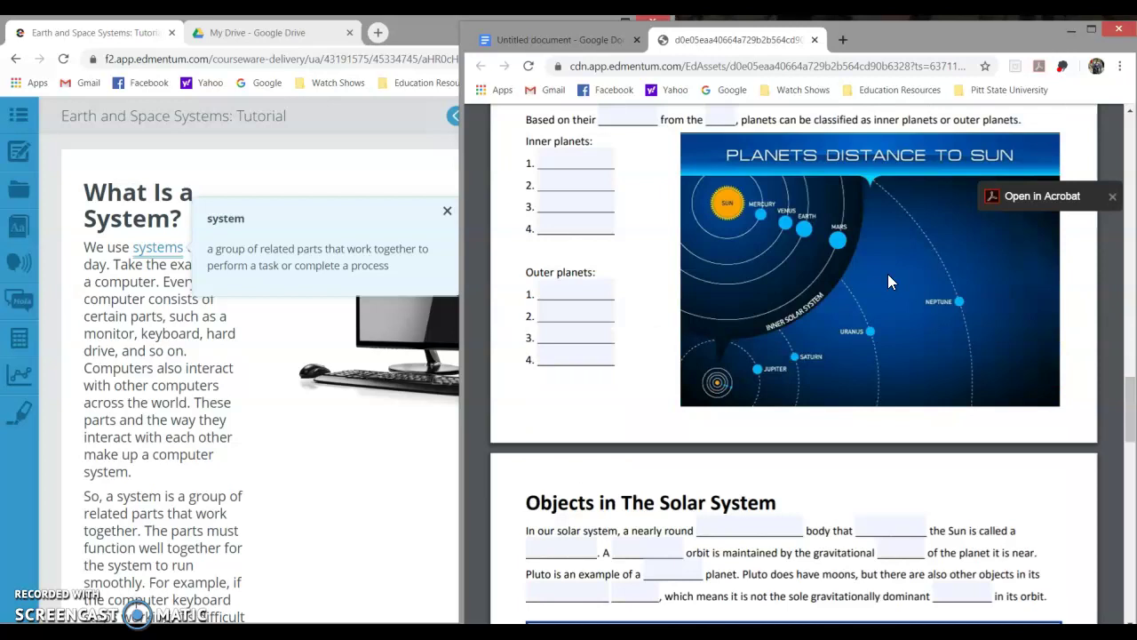
scroll(891, 282, up, 1)
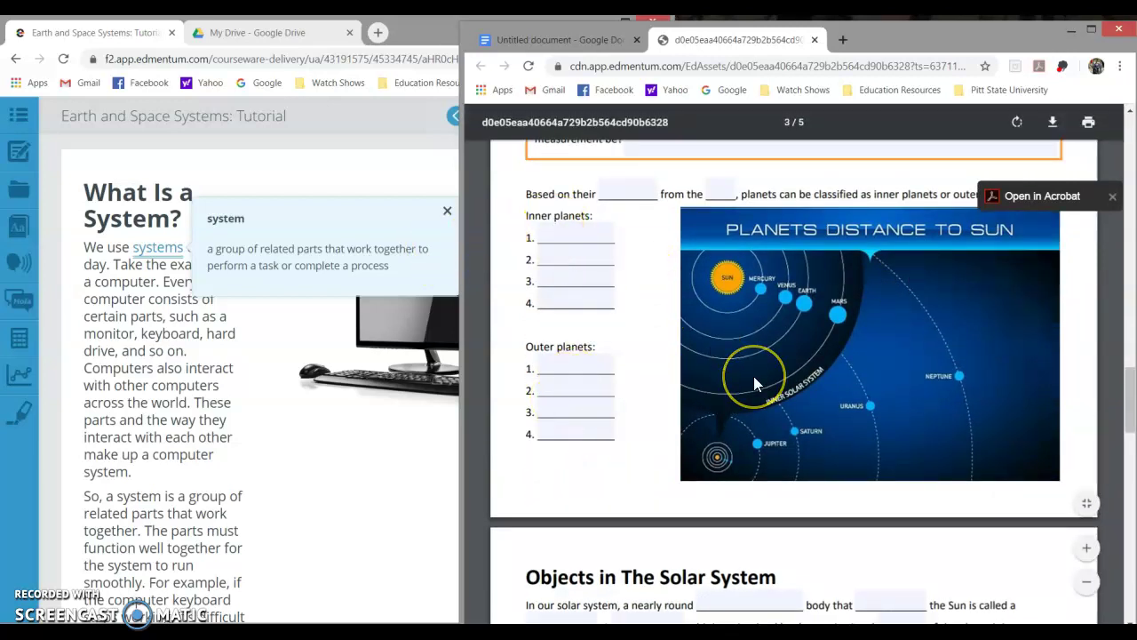
scroll(753, 376, down, 10)
scroll(754, 382, down, 3)
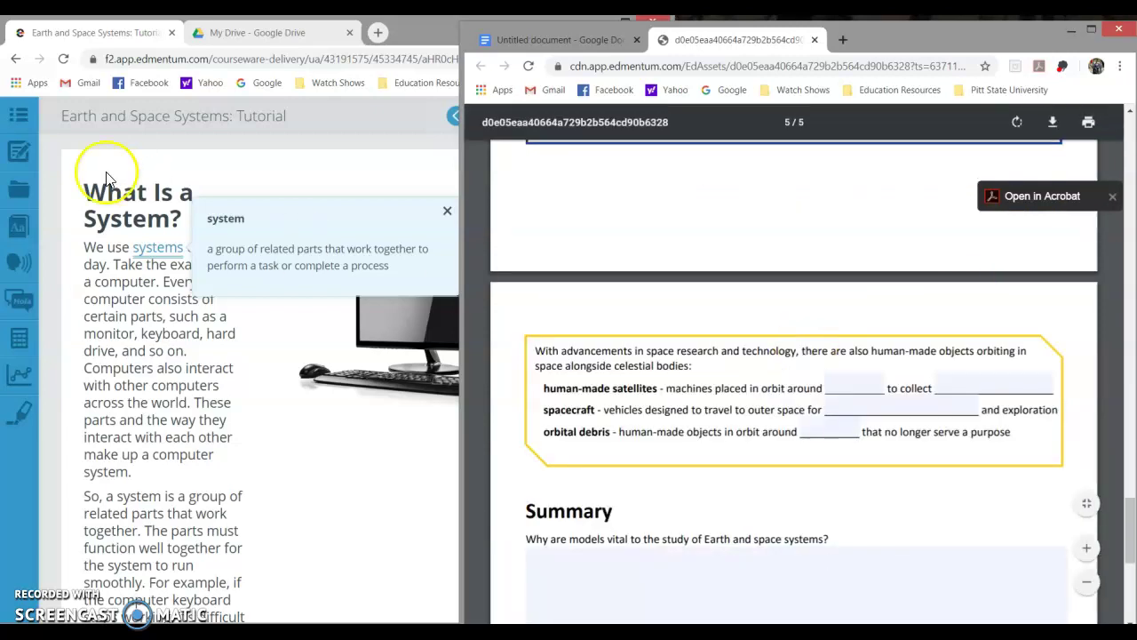
click(276, 362)
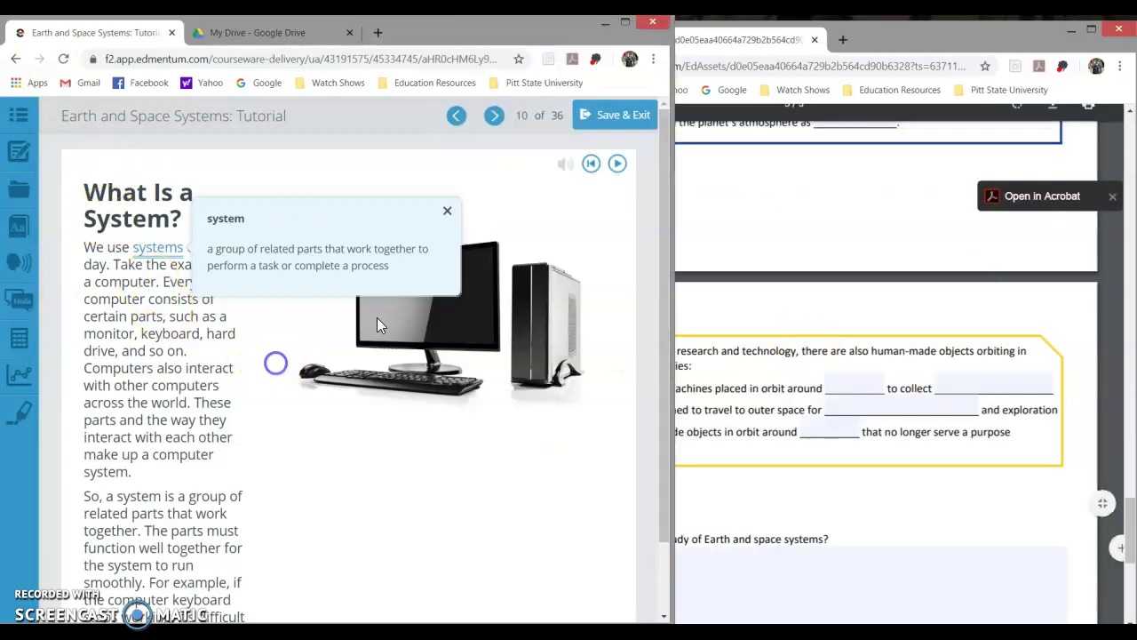
Switch to the untitled Google Docs document and check which Google accounts are available
click(851, 229)
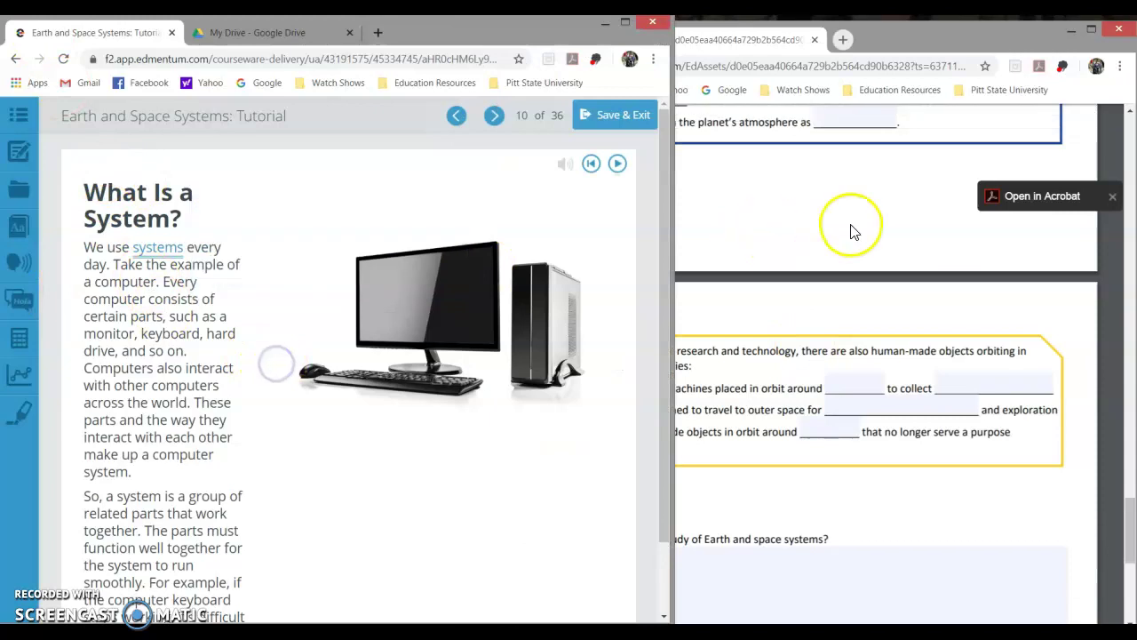
click(784, 211)
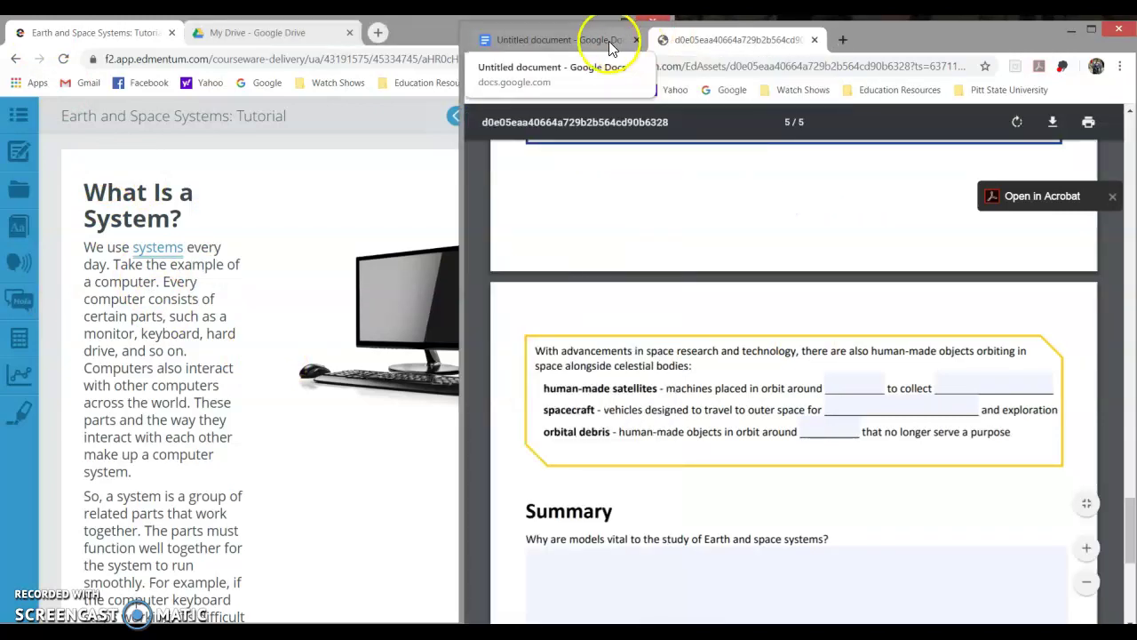
click(583, 41)
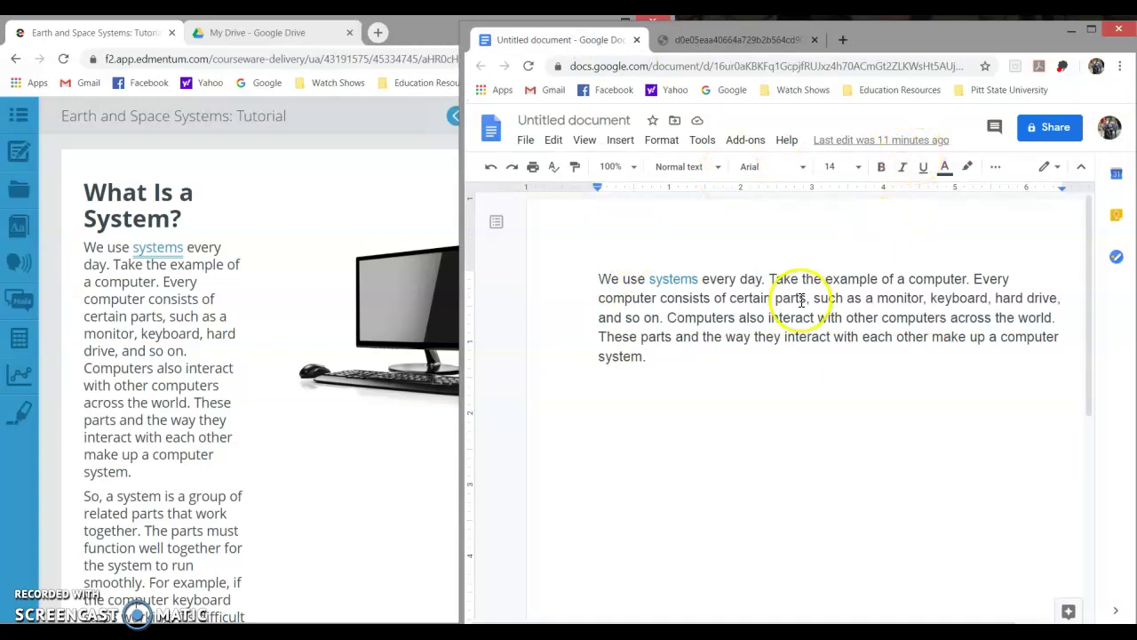
click(1109, 128)
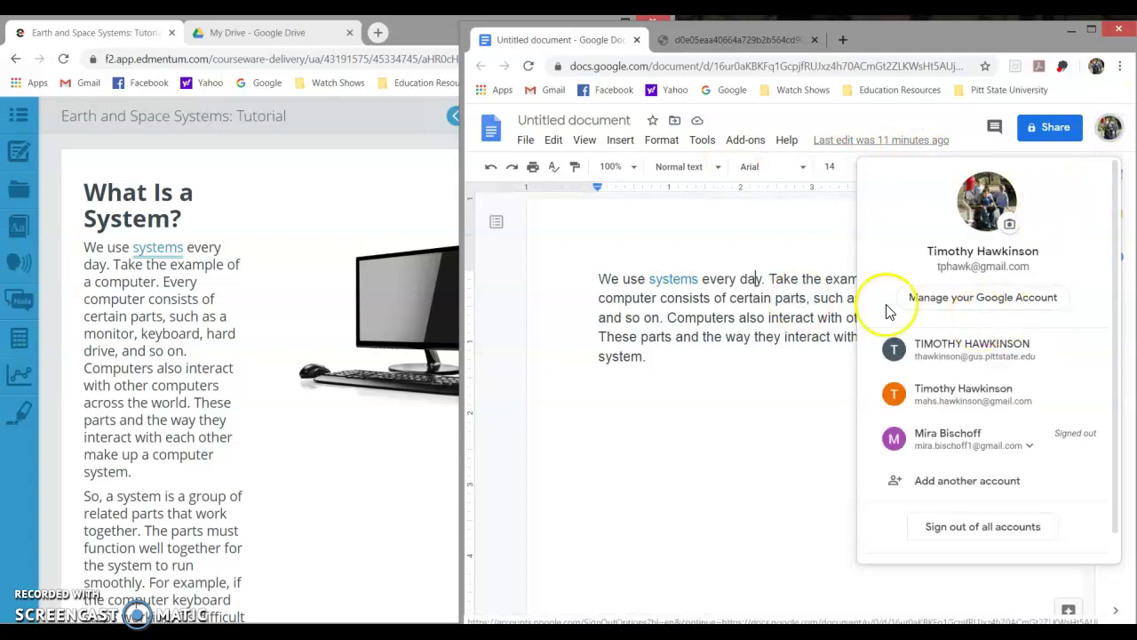
click(581, 213)
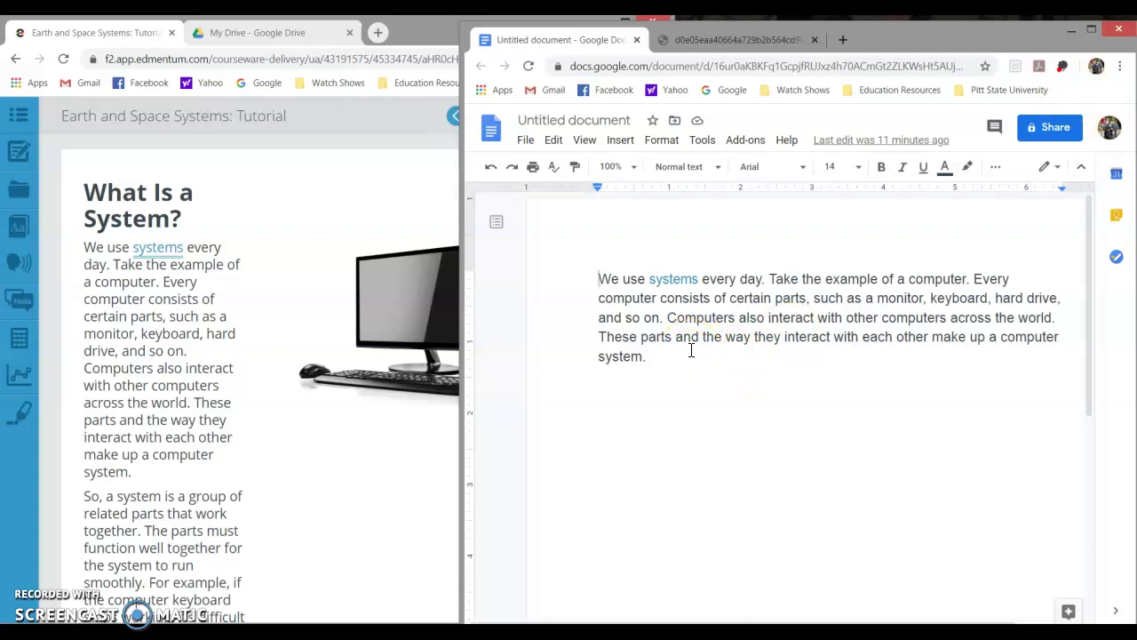
Place the text cursor at the end of the copied systems paragraph in the Google Docs document
click(197, 416)
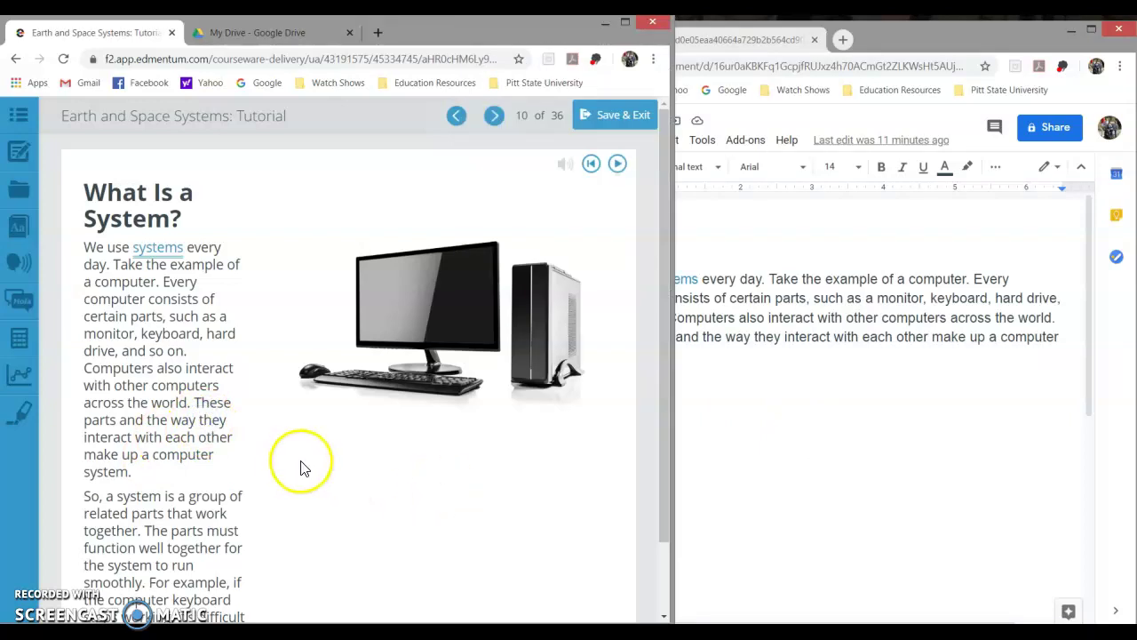
click(865, 405)
click(845, 387)
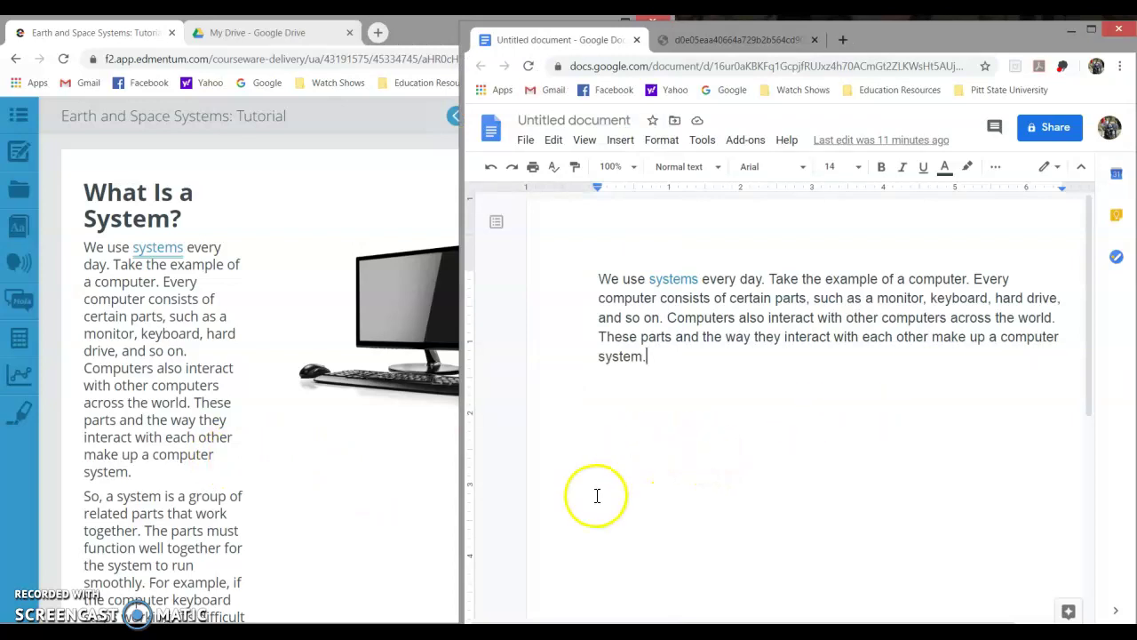
Save and exit the Earth and Space Systems tutorial, and expand that lesson's card in the learning path
click(207, 433)
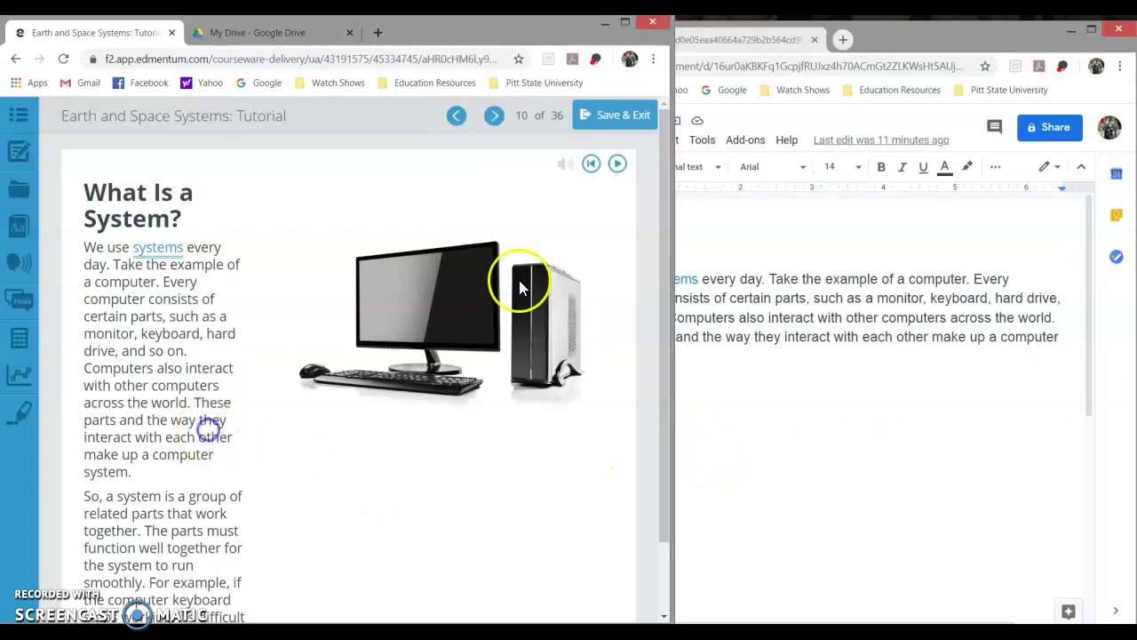
click(455, 124)
click(495, 123)
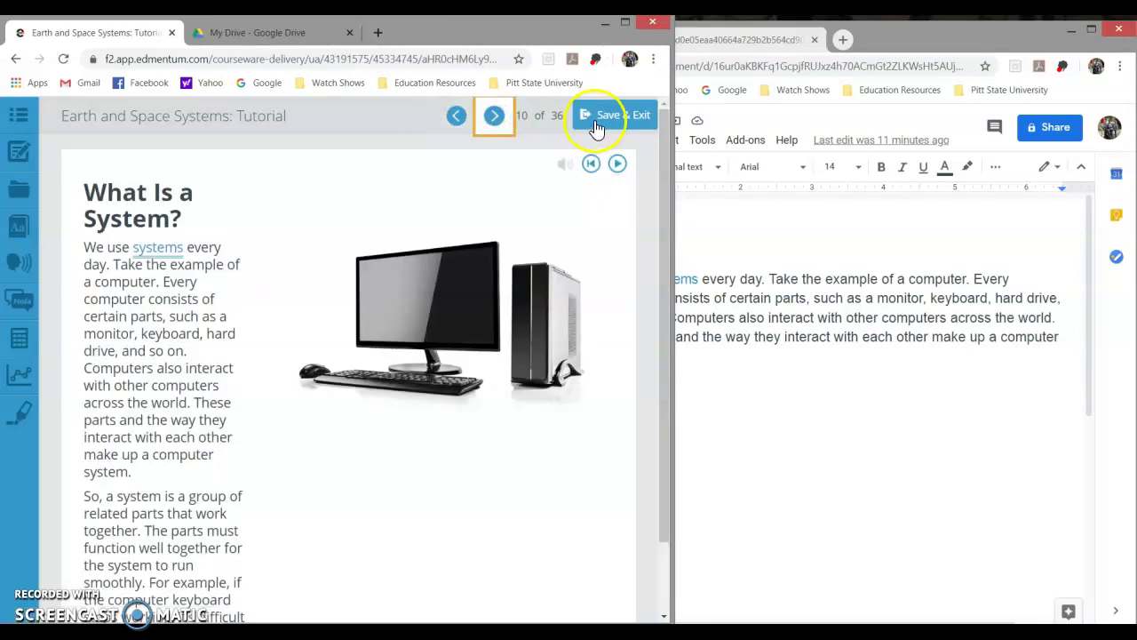
click(593, 121)
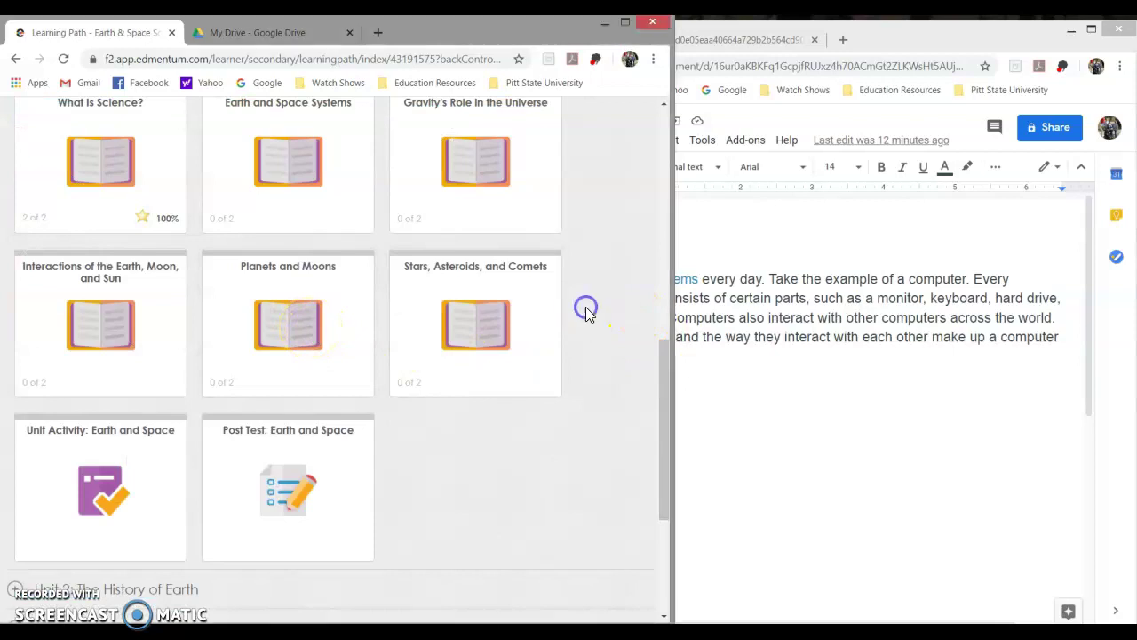
scroll(585, 306, up, 3)
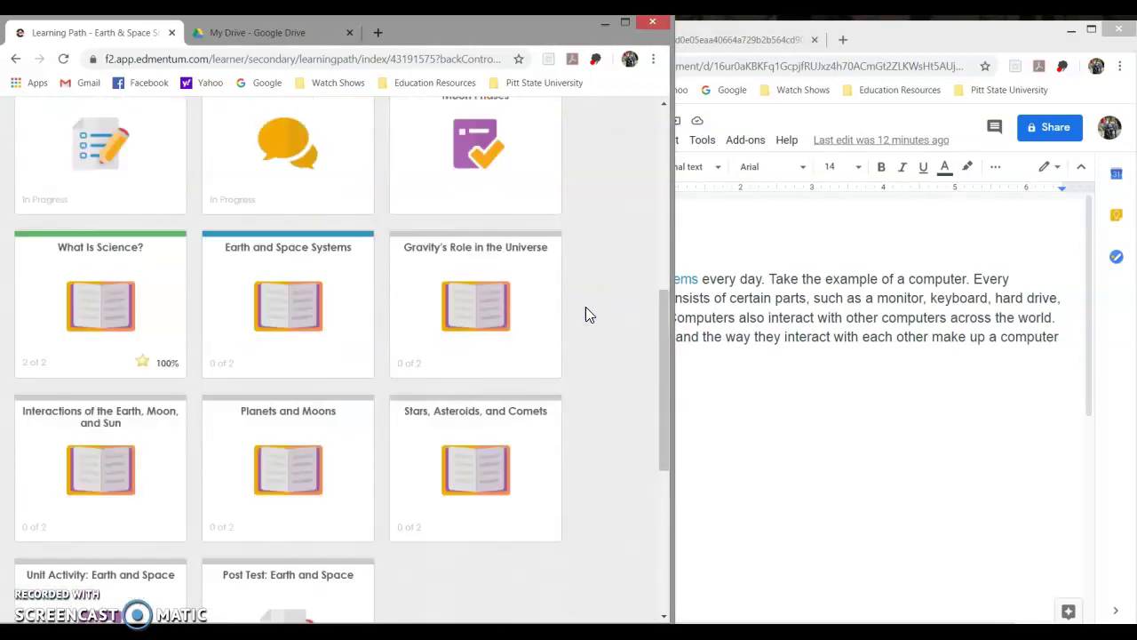
click(254, 304)
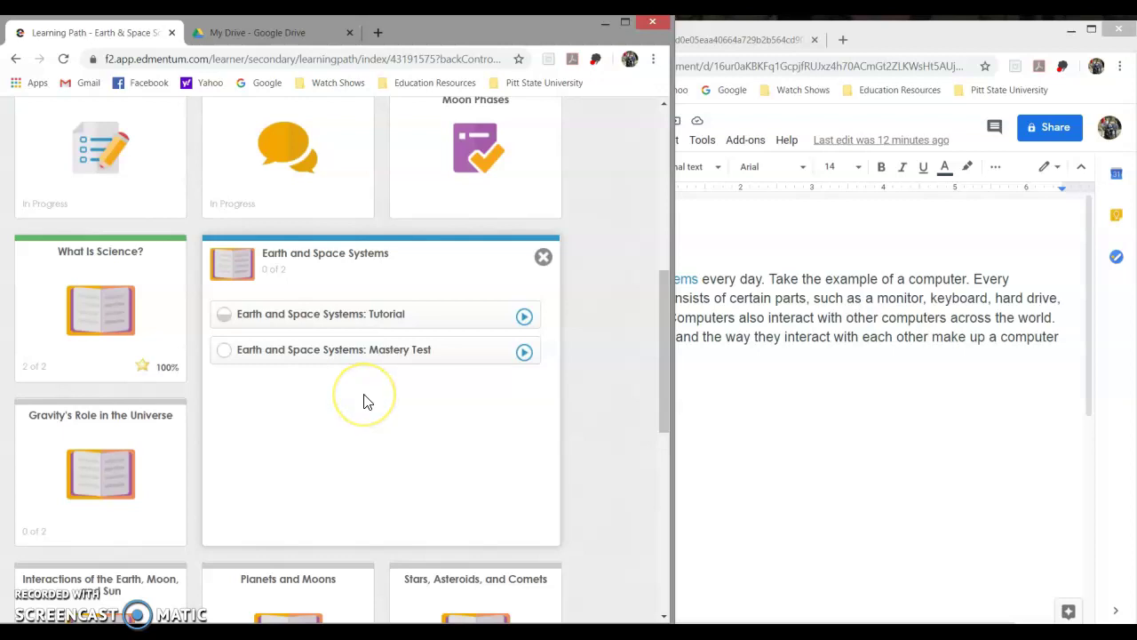
Examine the lesson's tutorial and mastery test entries, the course progress, and the remaining Unit 1 activities
click(333, 451)
click(383, 454)
click(312, 500)
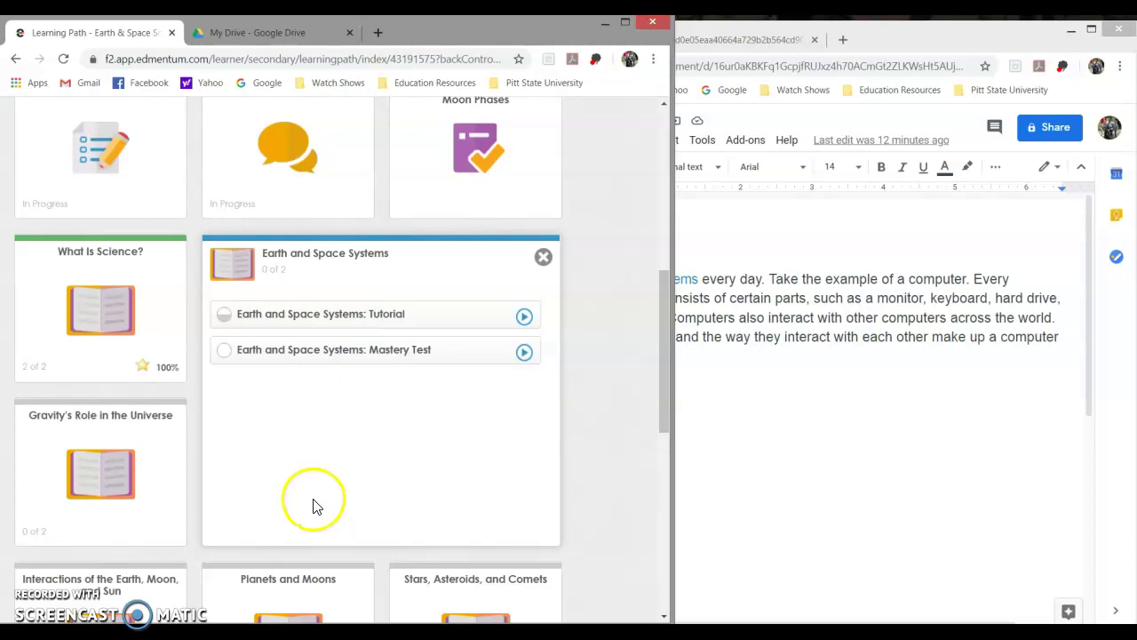
click(431, 311)
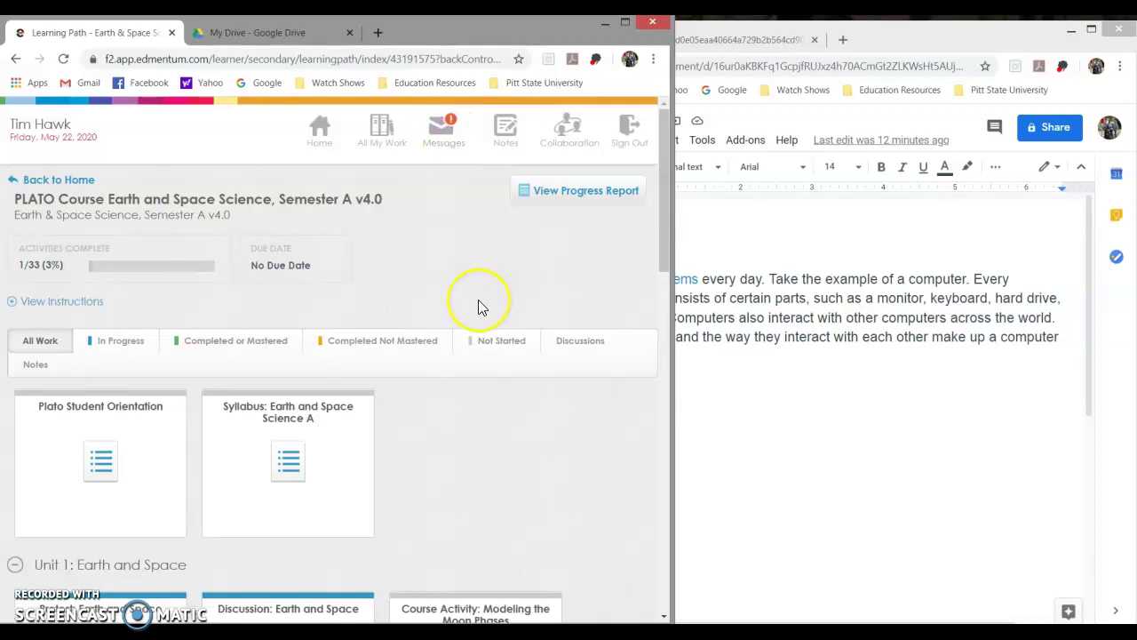
scroll(478, 302, down, 3)
scroll(477, 302, down, 3)
scroll(478, 306, down, 3)
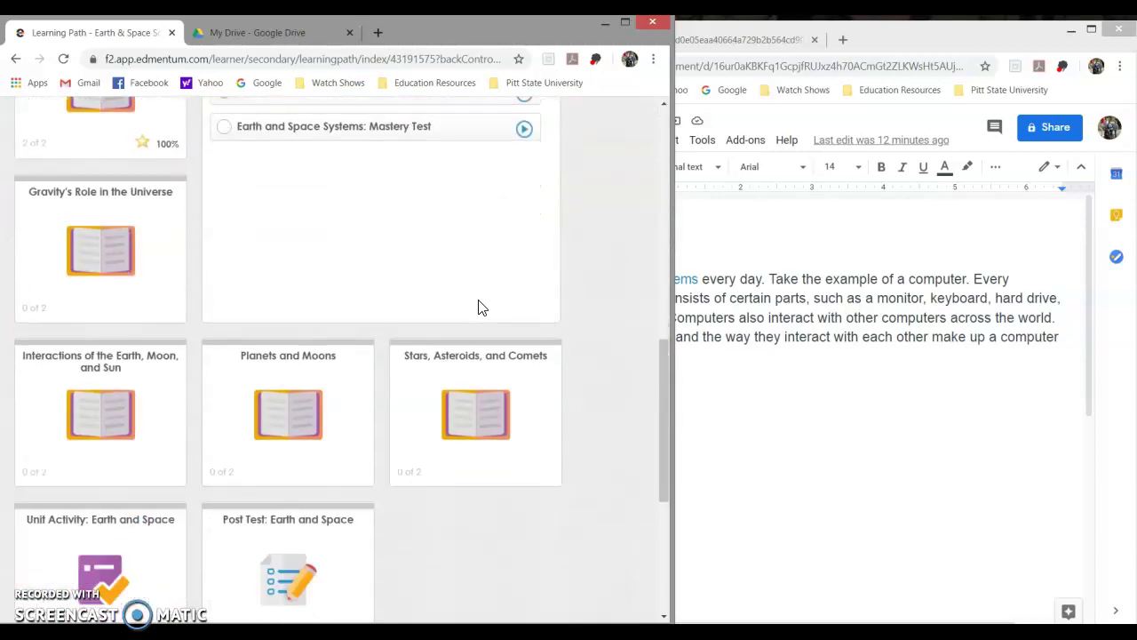